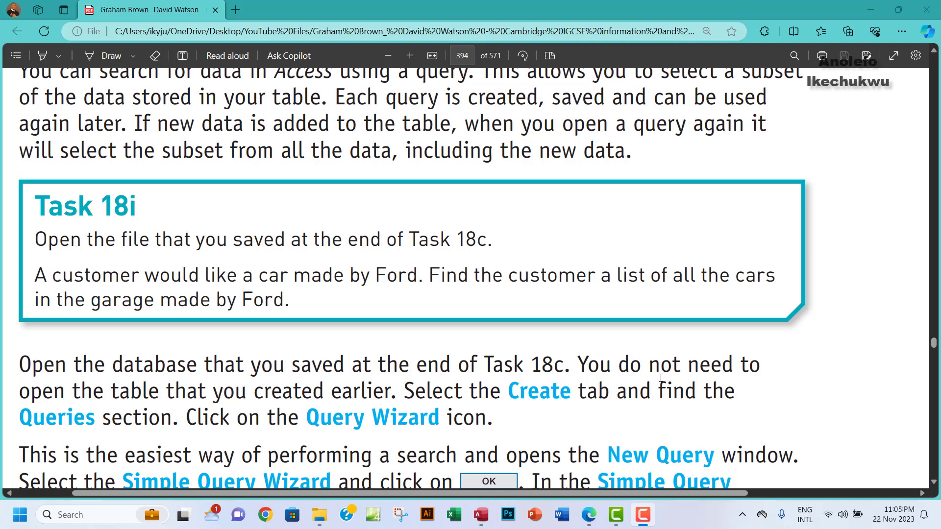
Step: Highlight the Task 18c reference in the Task 18i instructions, then switch to the Access database
left_click_drag(413, 242, 500, 245)
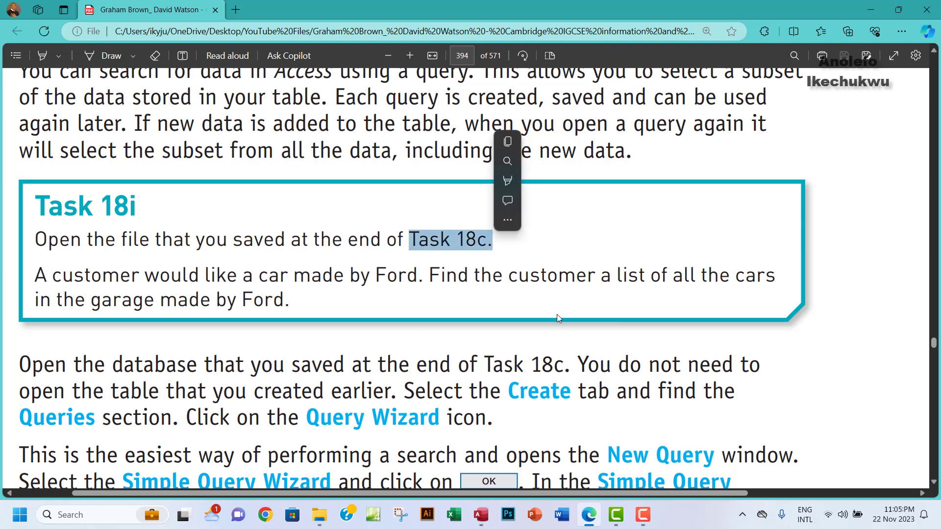
left_click(480, 523)
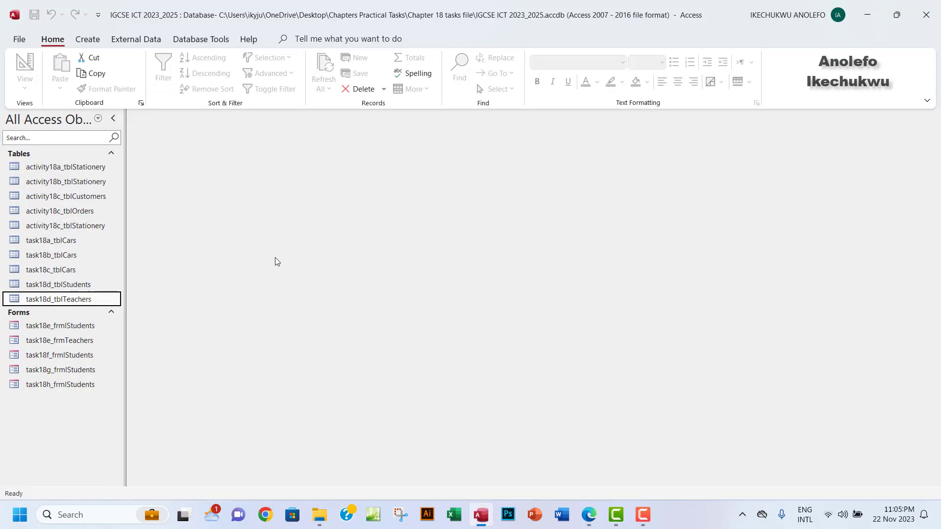
double_click(55, 273)
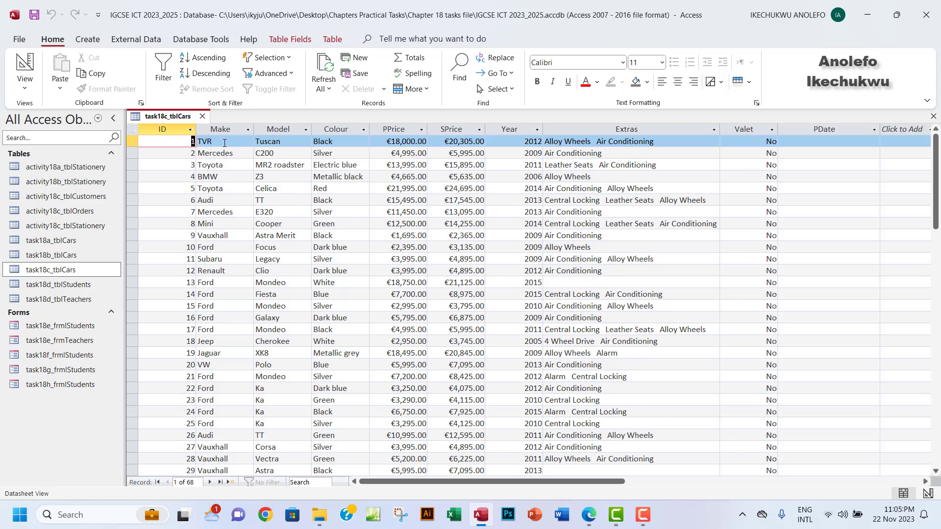
left_click(933, 116)
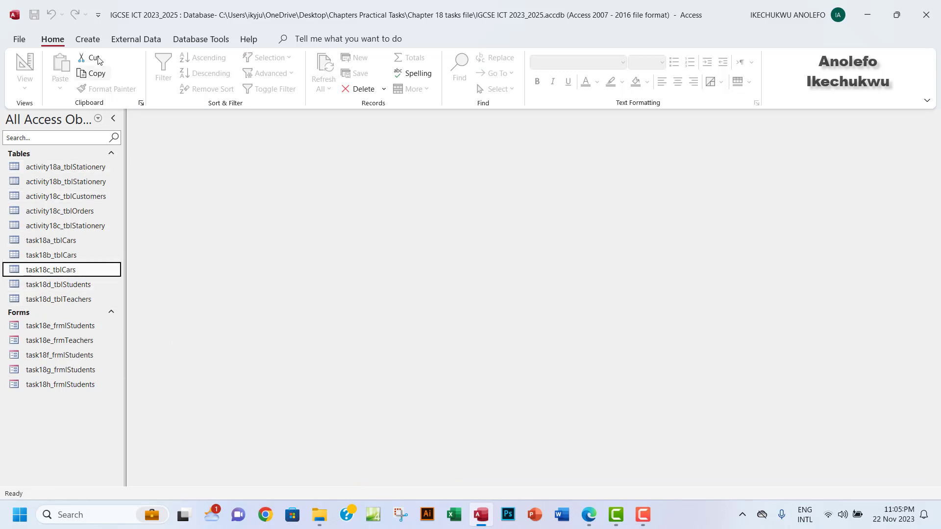
Step: Start the Simple Query Wizard with task18c_tblCars as the source table
left_click(87, 38)
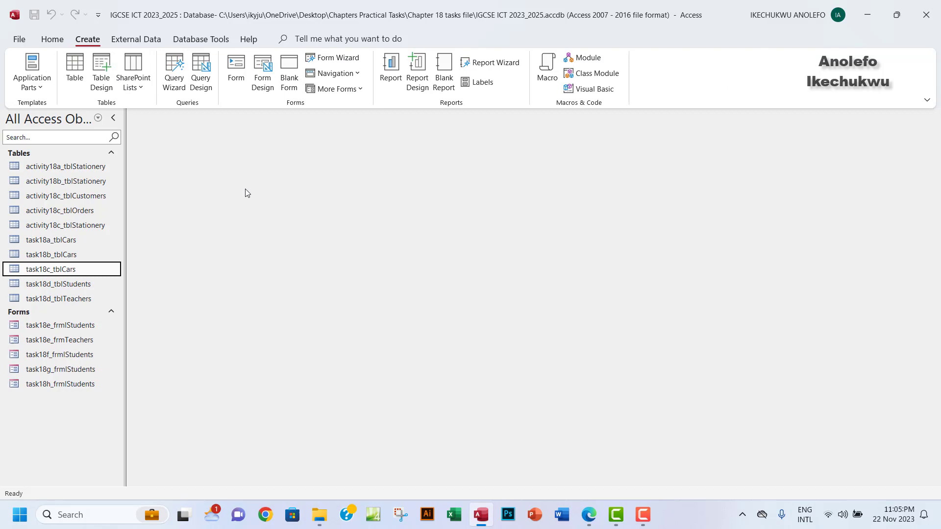
left_click(174, 71)
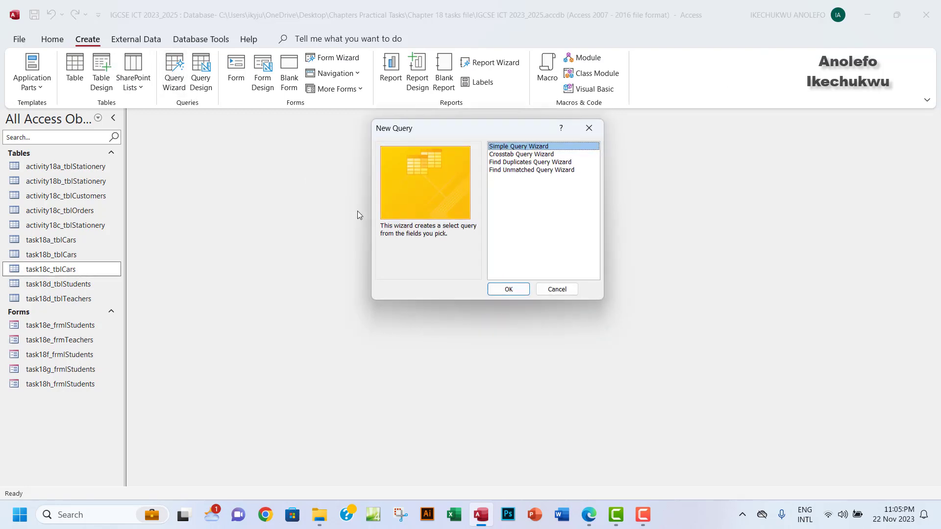
left_click(510, 290)
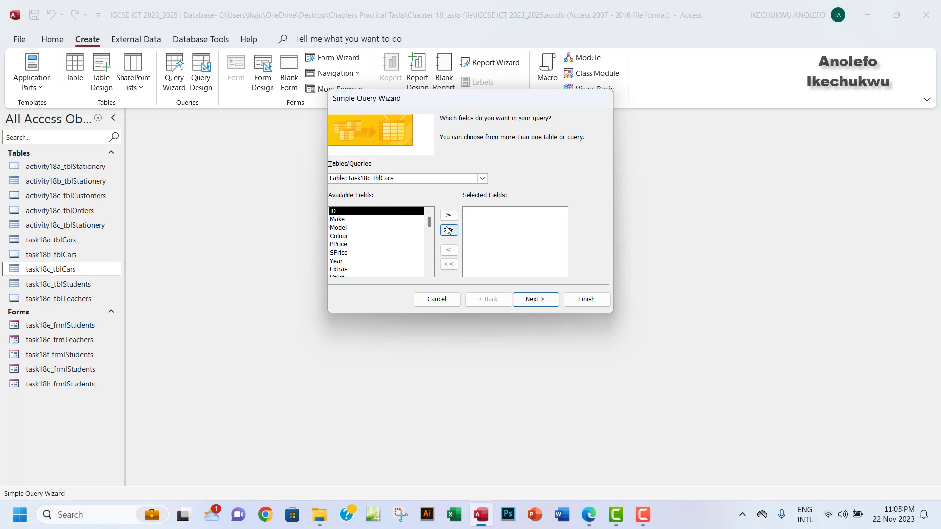
left_click_drag(406, 179, 327, 174)
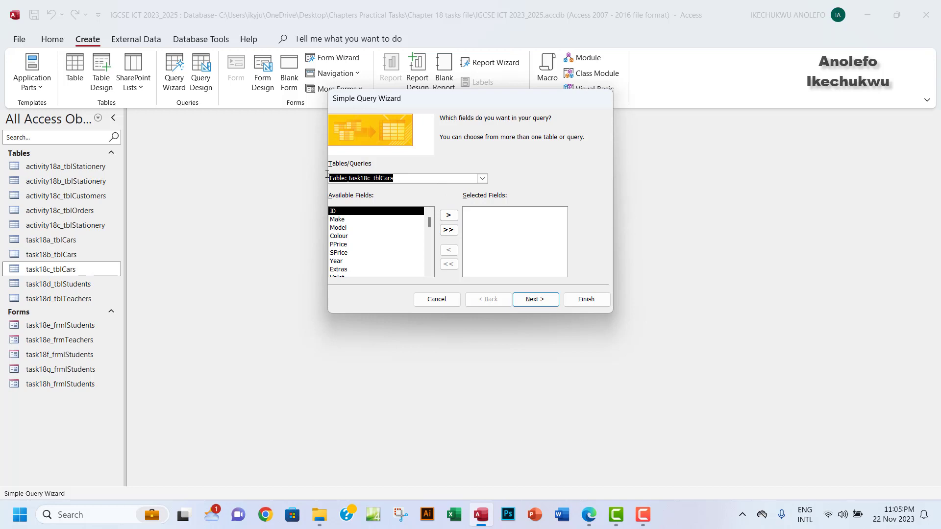
Step: Add all task18c_tblCars fields except PDate, PPrice and ID, and continue
left_click(447, 232)
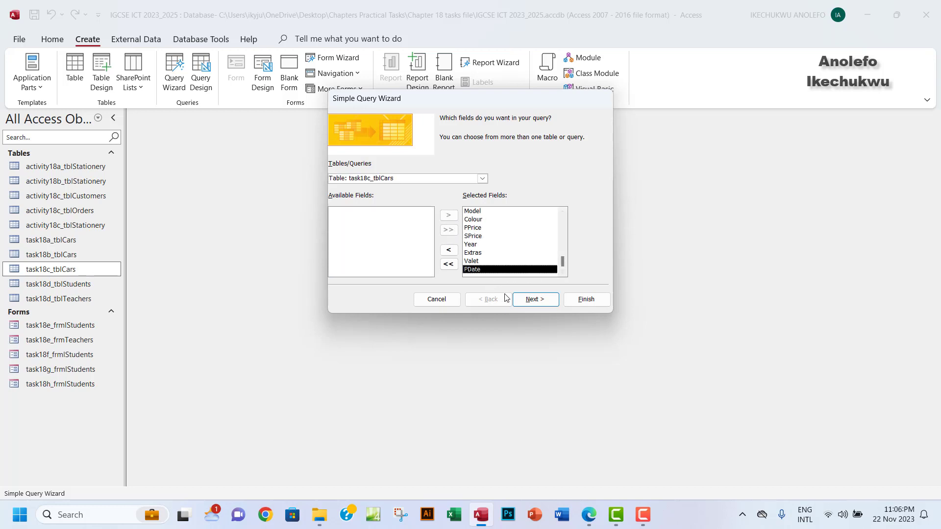
left_click(449, 251)
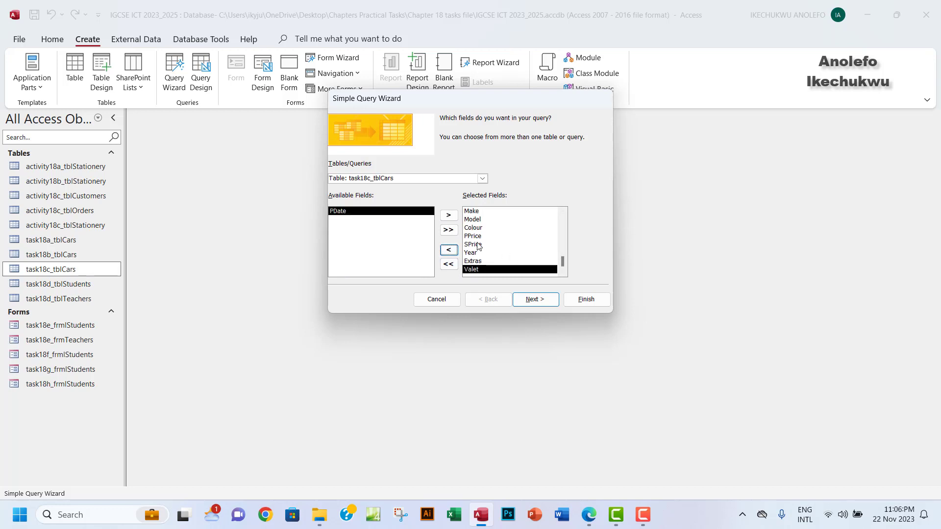
left_click(477, 237)
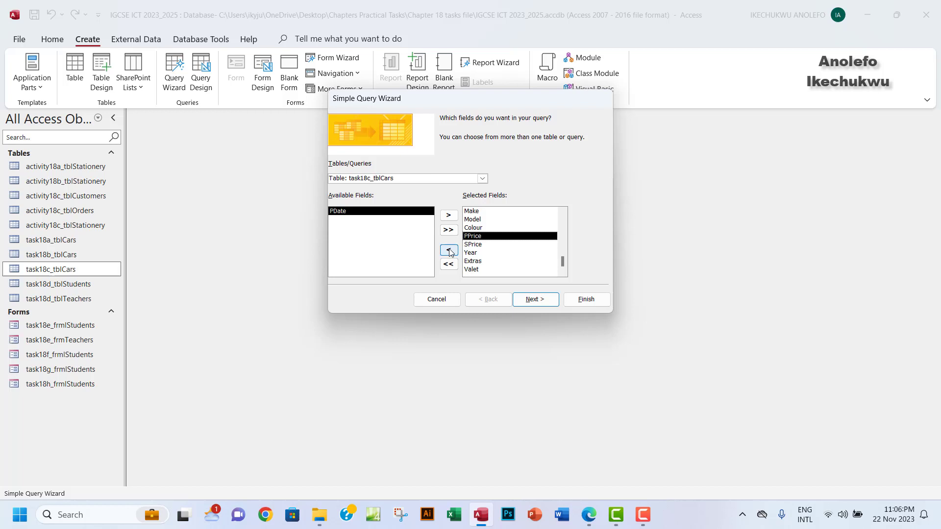
left_click(449, 250)
left_click(468, 212)
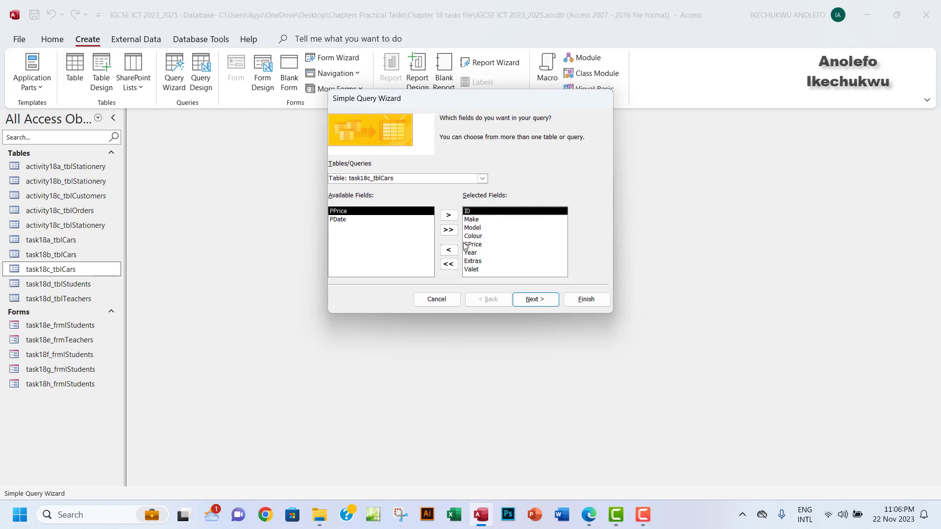
left_click(448, 253)
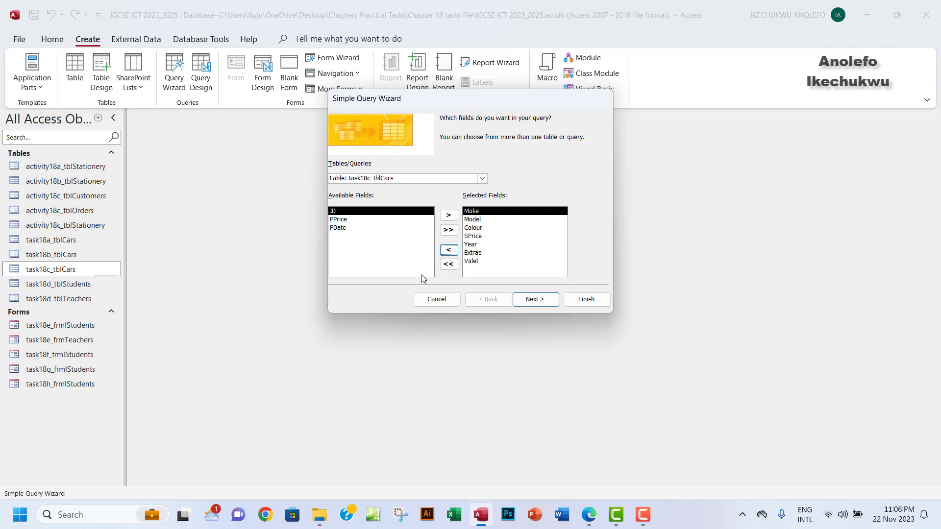
left_click(540, 304)
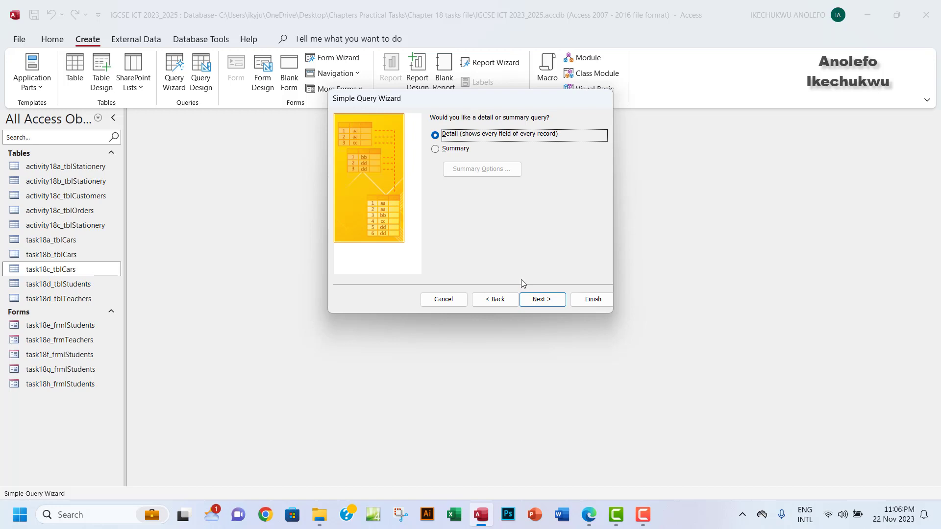
Step: Title the query task18i_tblCarsQuery and finish with 'Modify the query design' selected
left_click(534, 304)
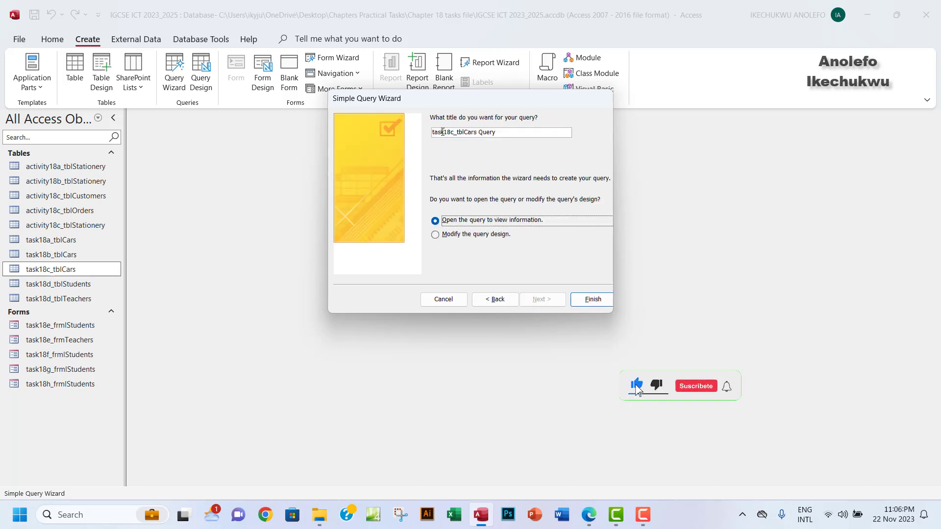
left_click(454, 134)
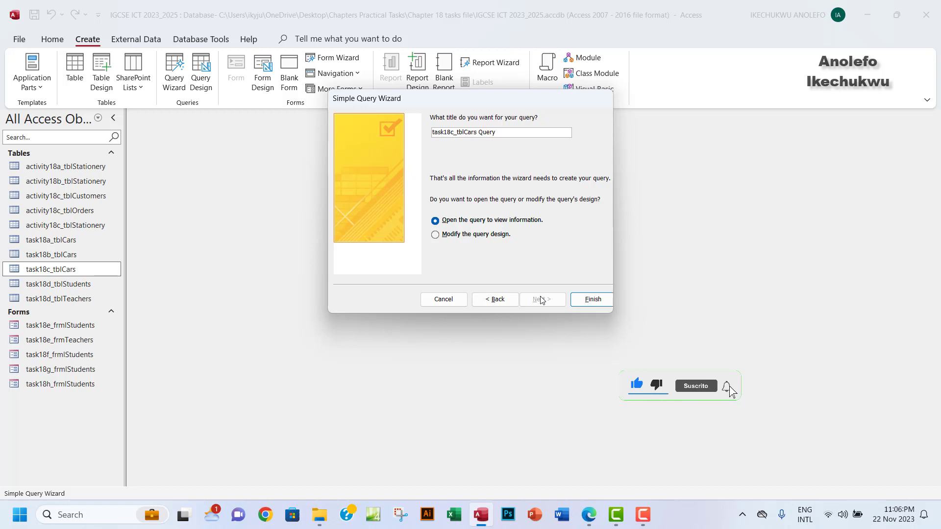
key("BackSpace")
type("i")
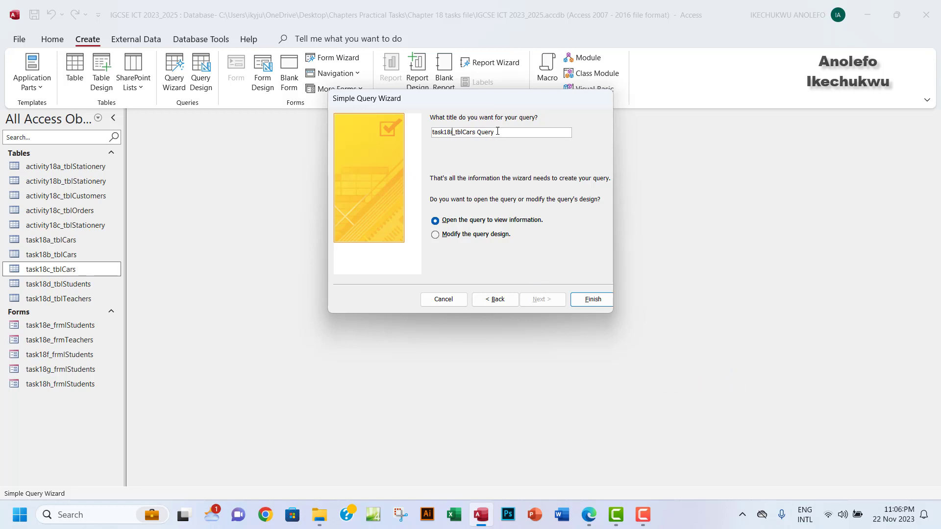
left_click_drag(496, 131, 475, 134)
left_click(513, 133)
left_click_drag(476, 132, 456, 133)
left_click(477, 133)
key("BackSpace")
left_click(437, 235)
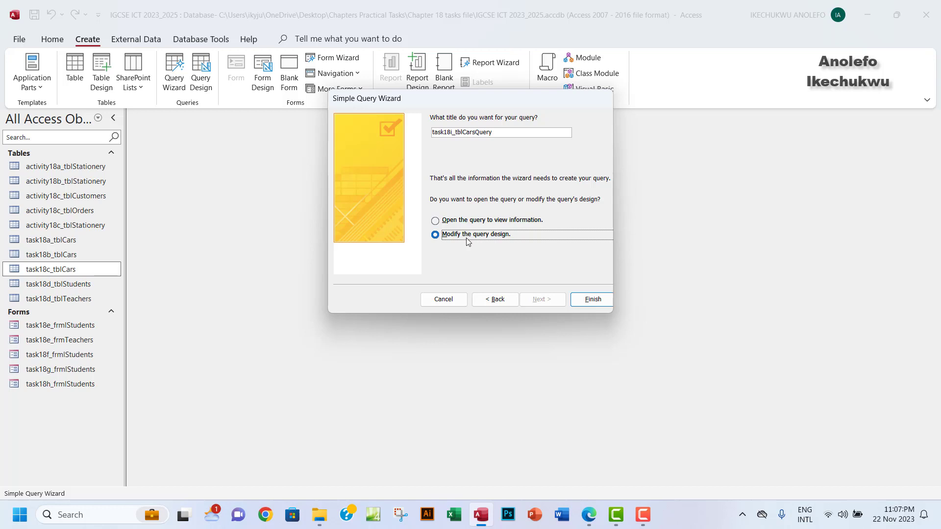
left_click(583, 298)
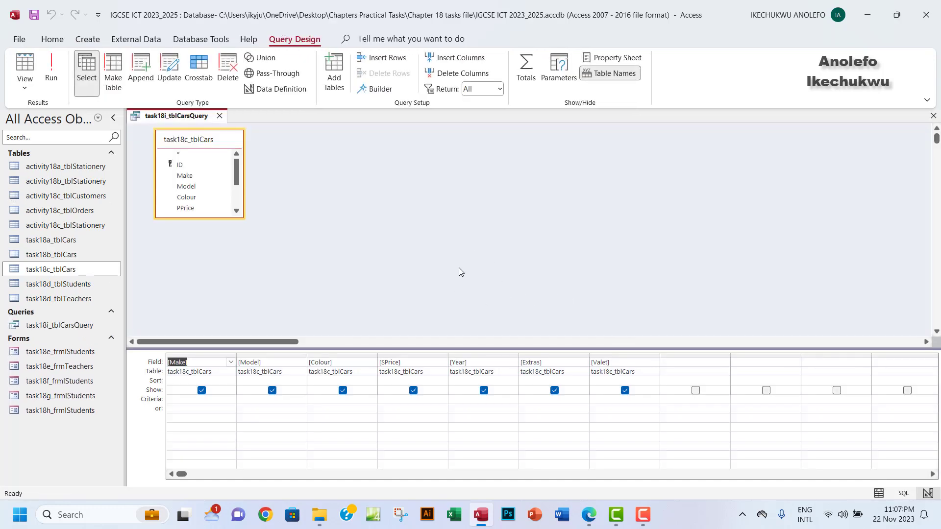
left_click_drag(237, 174, 245, 201)
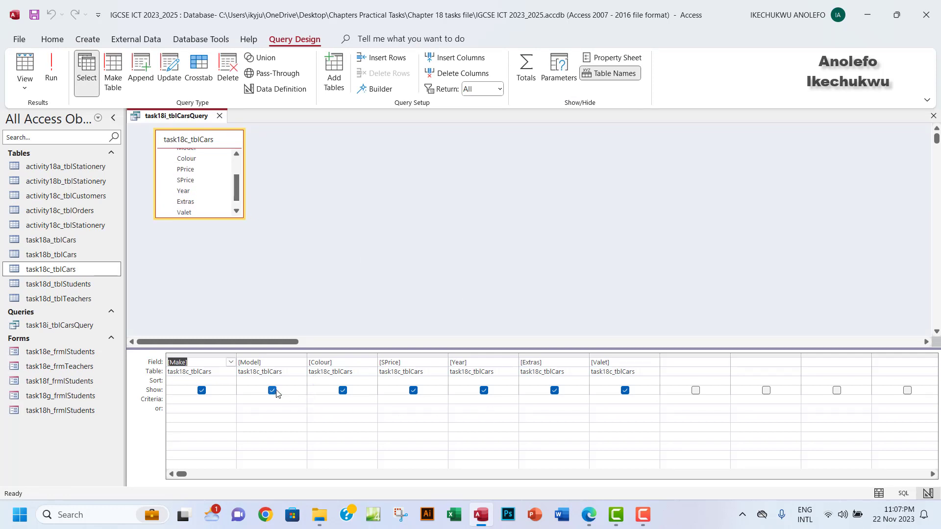
left_click(50, 271)
double_click(51, 270)
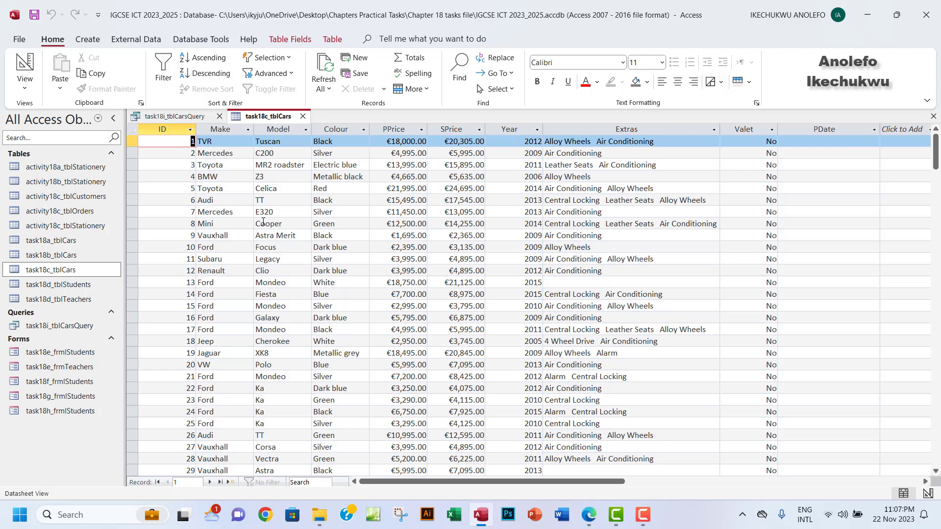
left_click(218, 128)
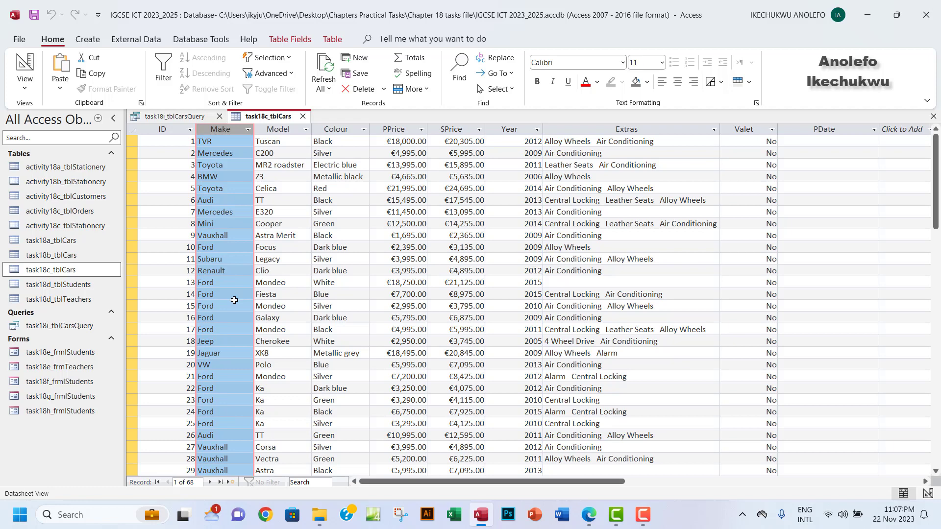
left_click(212, 294)
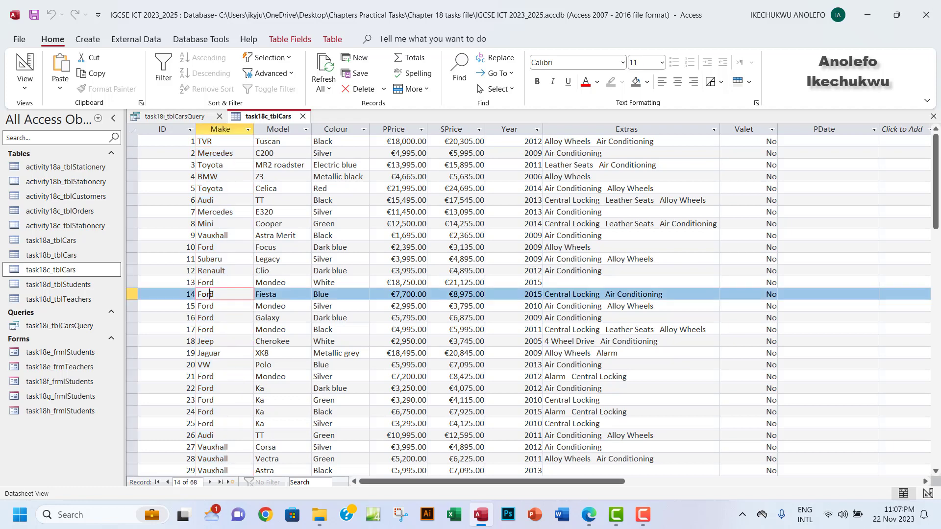
left_click(215, 283)
left_click(217, 212)
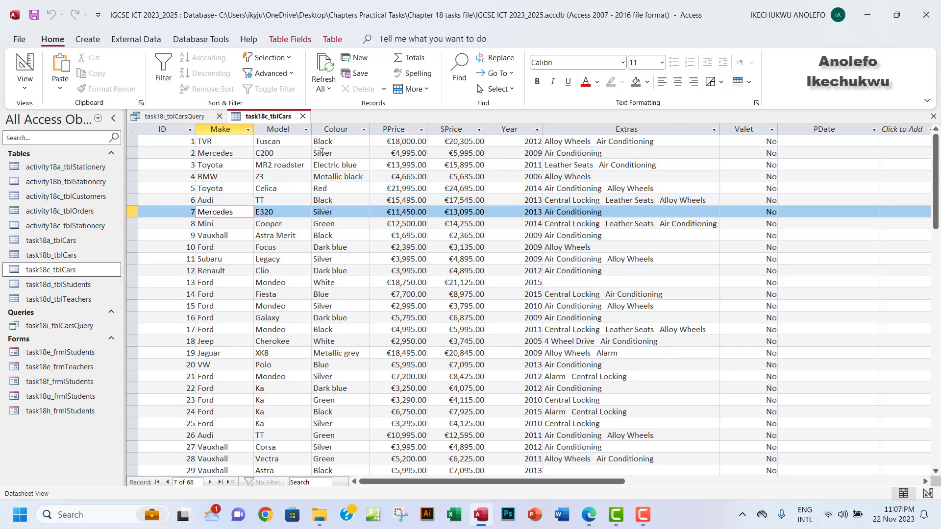
left_click(303, 116)
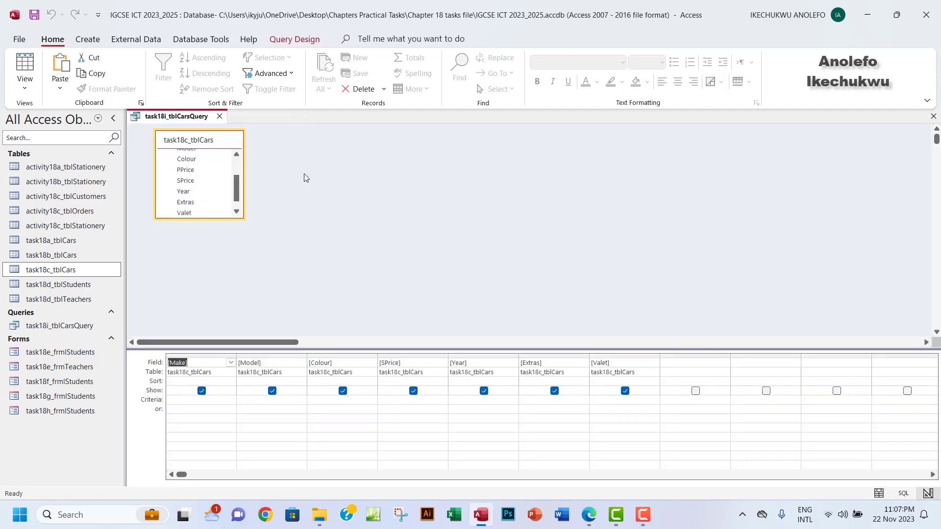
Step: Enter Ford as the Make criterion and run the query, checking for 25 Ford records
left_click(201, 401)
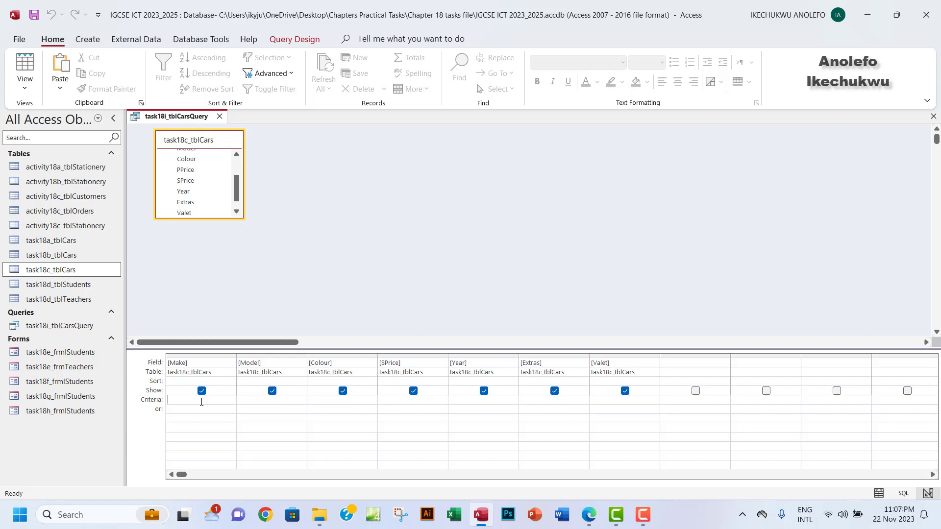
type("Ford")
left_click(25, 67)
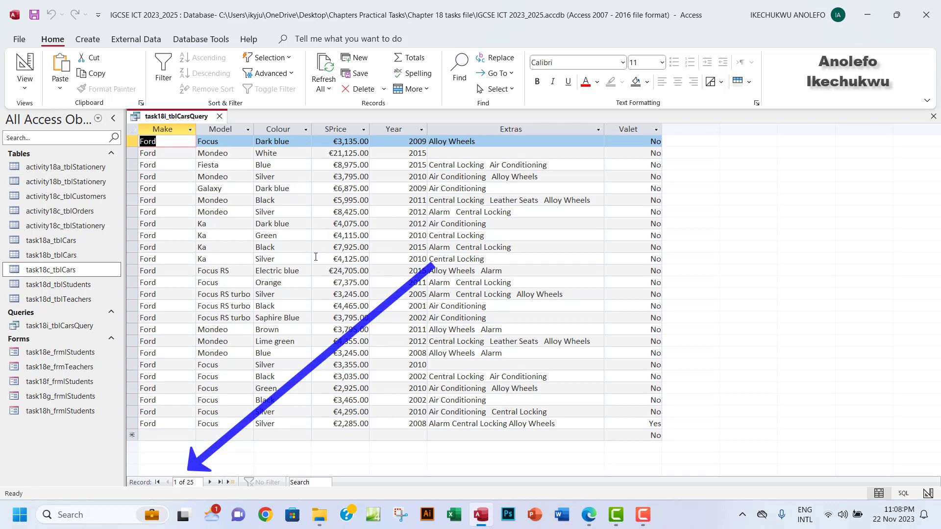
left_click(170, 128)
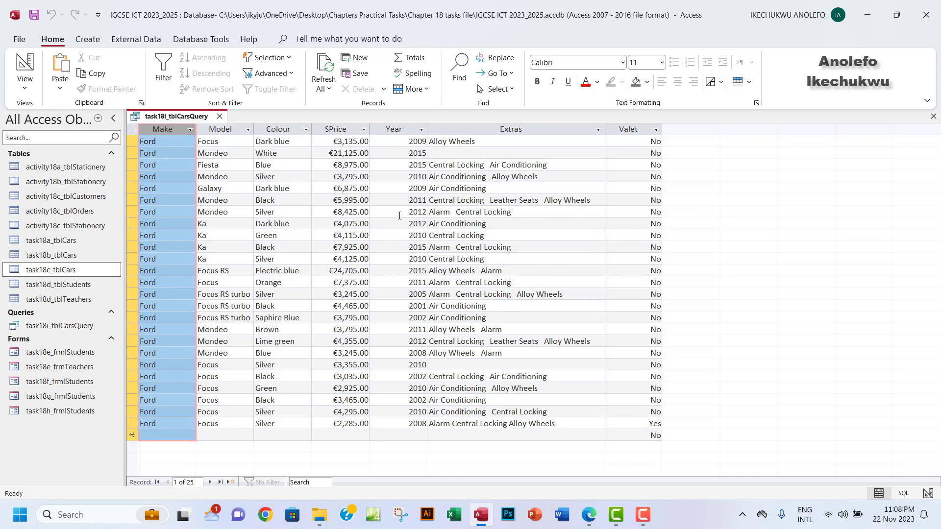
Step: Save task18i_tblCarsQuery, close it, and reopen it from Queries to confirm 25 Ford records
left_click(34, 20)
left_click(934, 117)
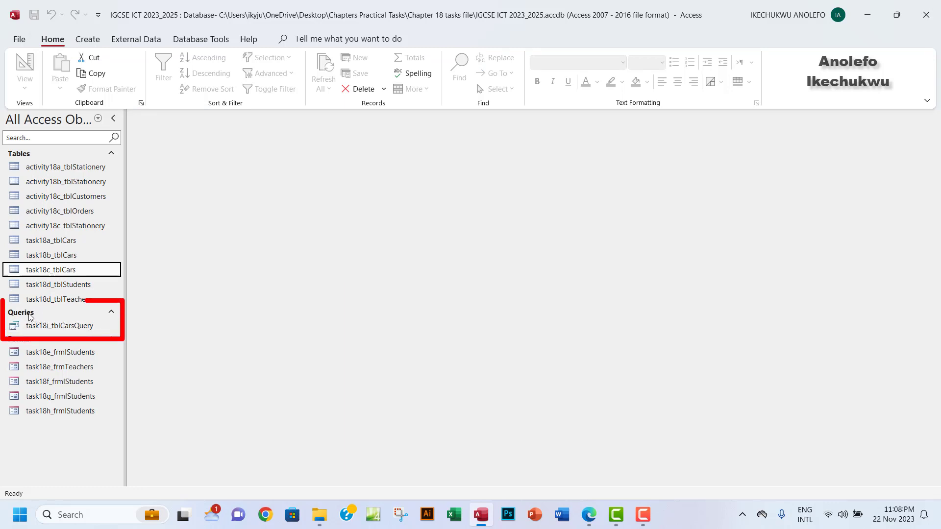
left_click(43, 331)
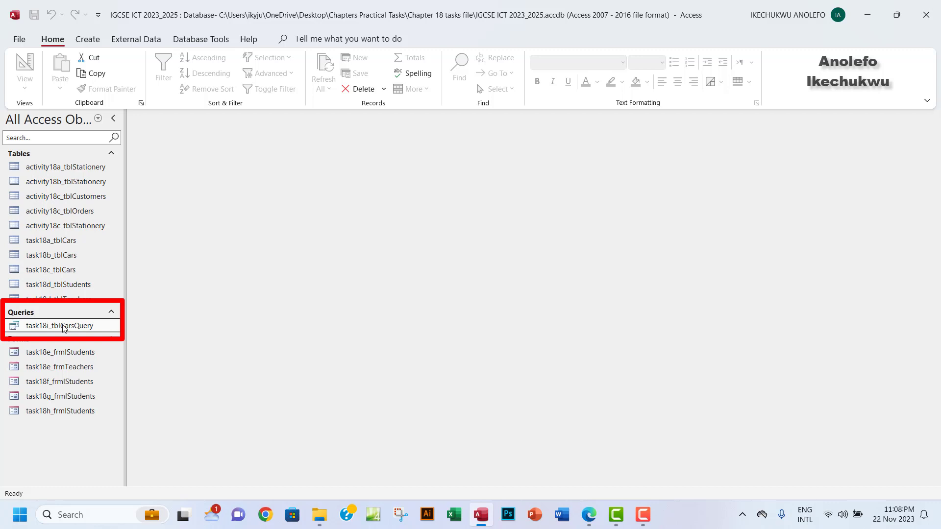
double_click(62, 327)
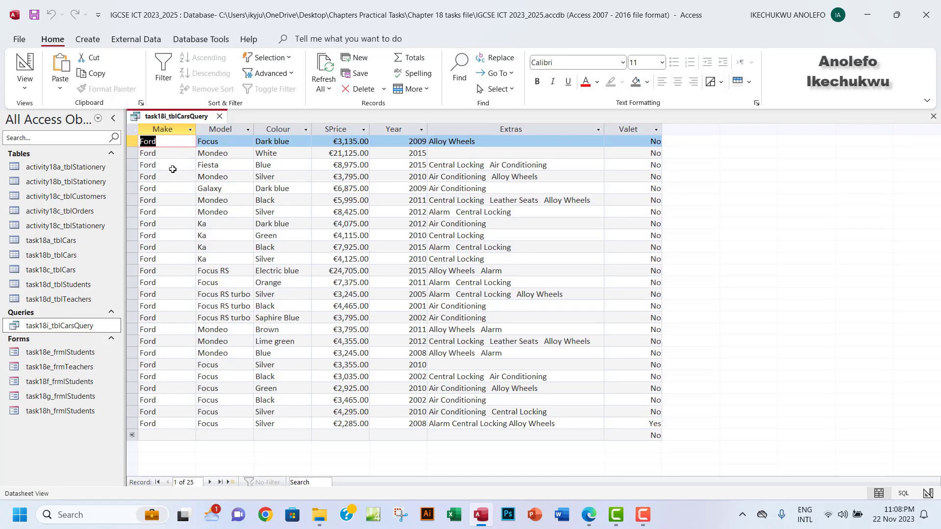
left_click(162, 129)
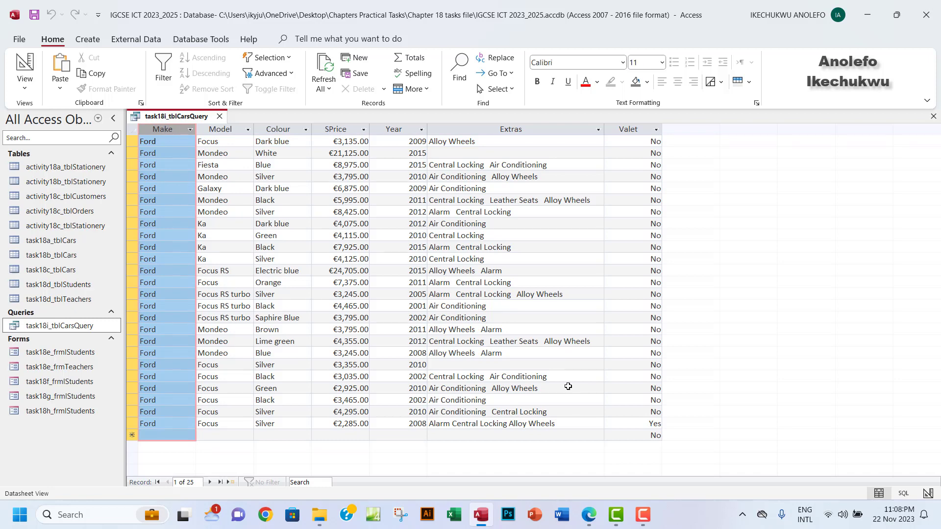
Step: Switch back to the Task 18i instructions in the Edge PDF viewer
left_click(589, 515)
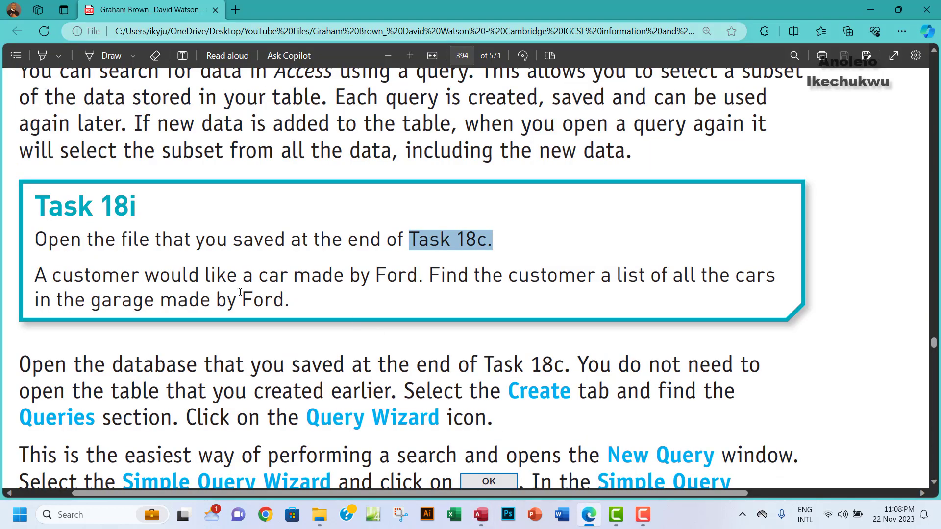